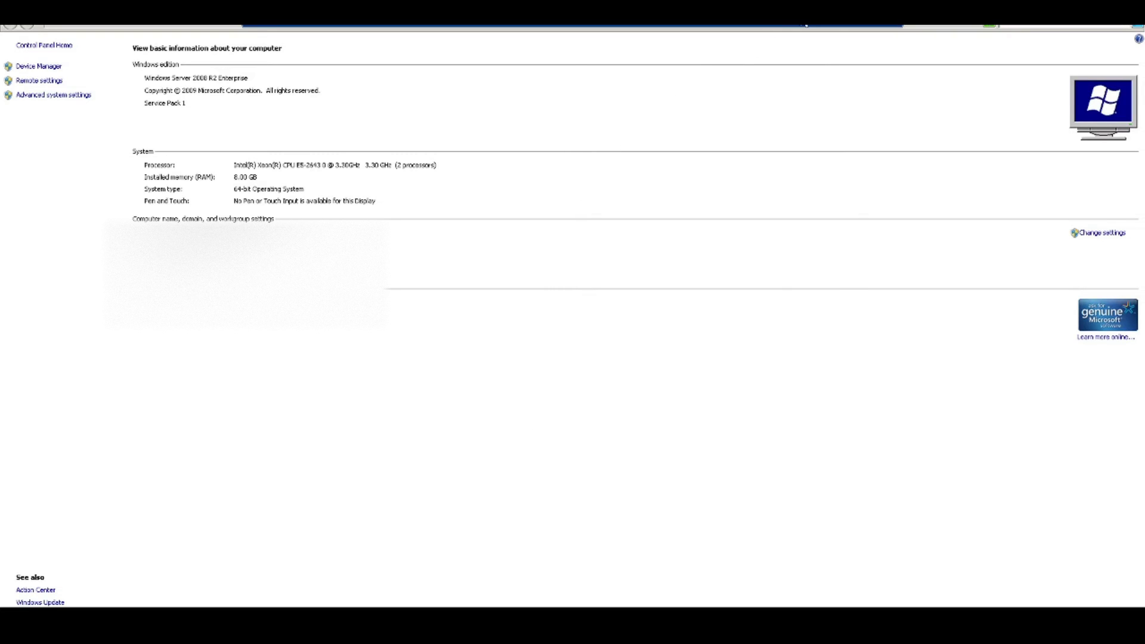
- Check the VxRail-Datacenter summary in the vSphere Client and return to the source server's desktop
click(825, 30)
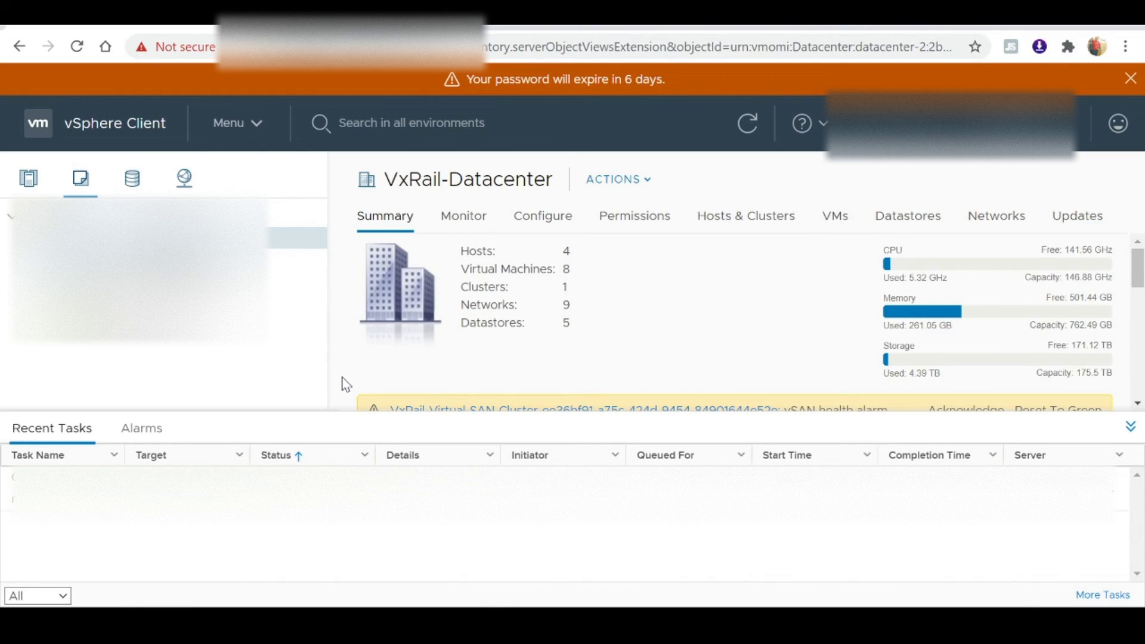
click(315, 27)
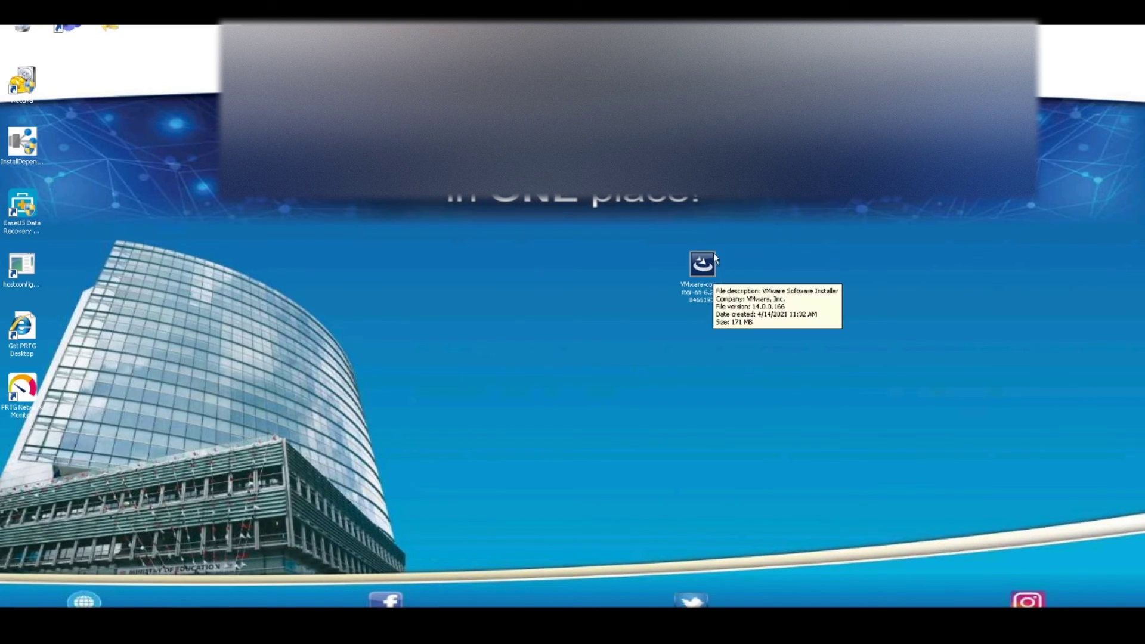
- Launch the VMware vCenter Converter Standalone installer from the desktop and accept its patent and license agreements
double_click(704, 272)
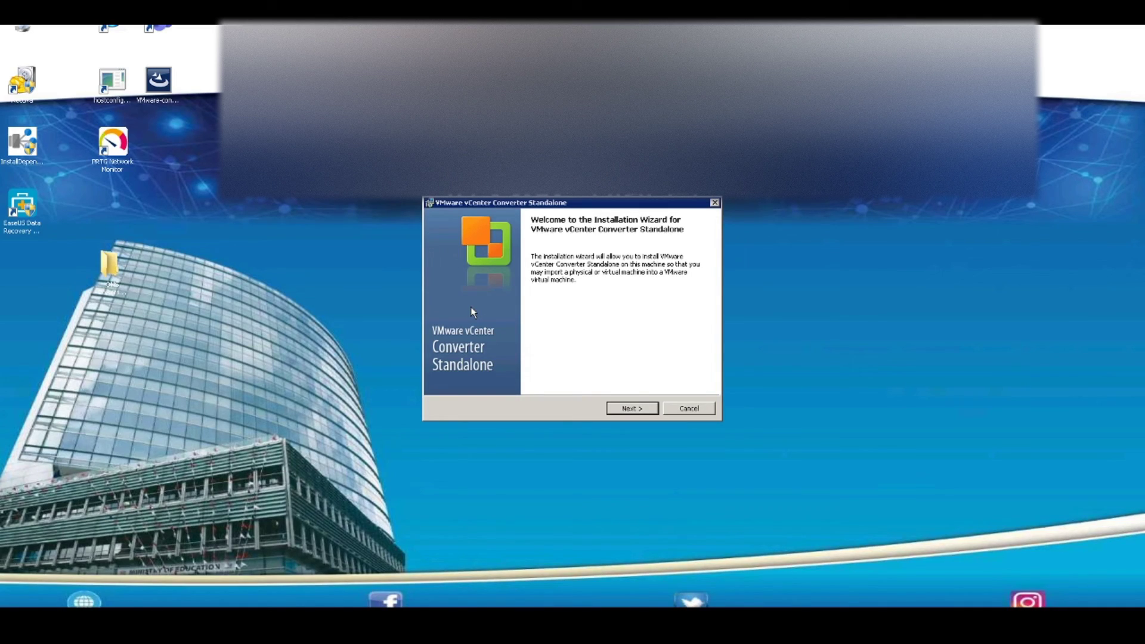
click(632, 411)
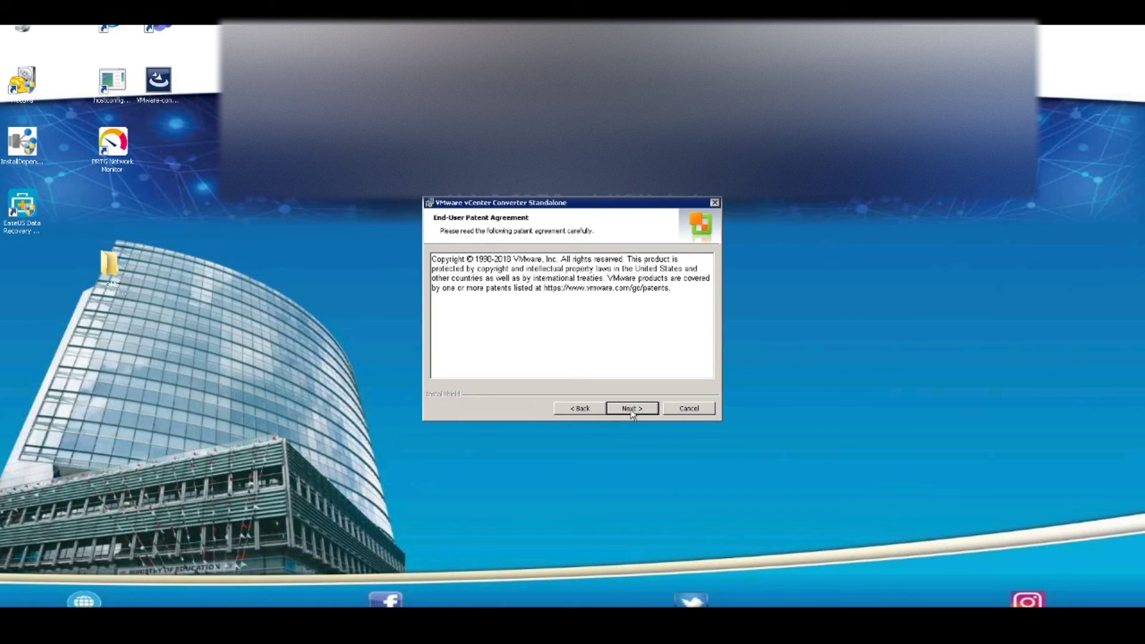
click(632, 410)
click(554, 365)
click(618, 412)
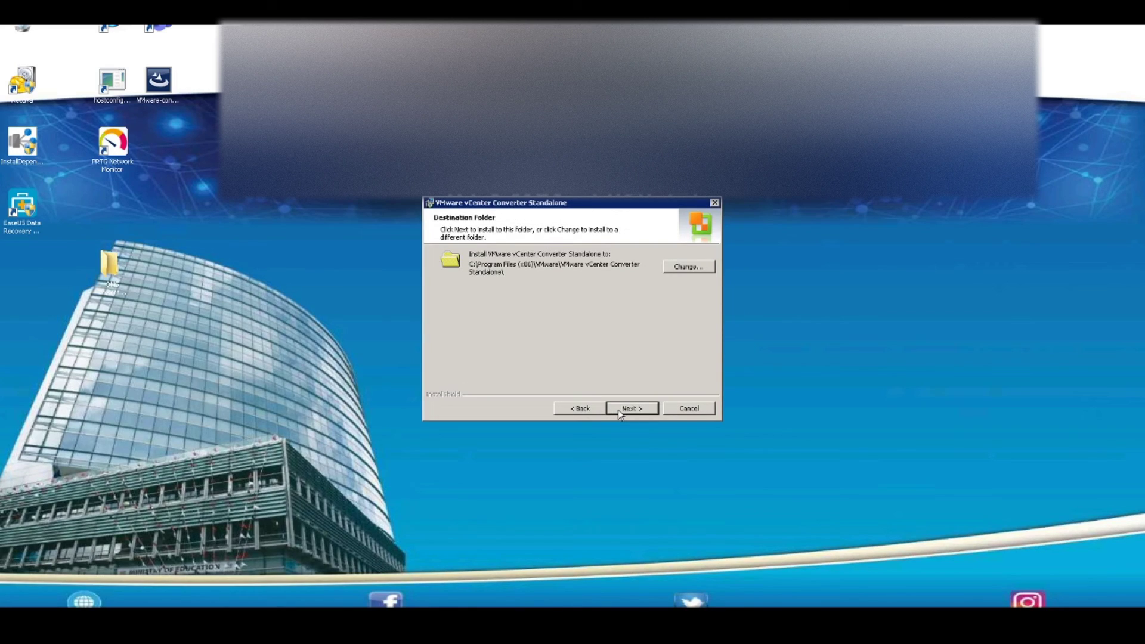
- Install the converter in the default destination folder using the Local installation setup type
click(620, 412)
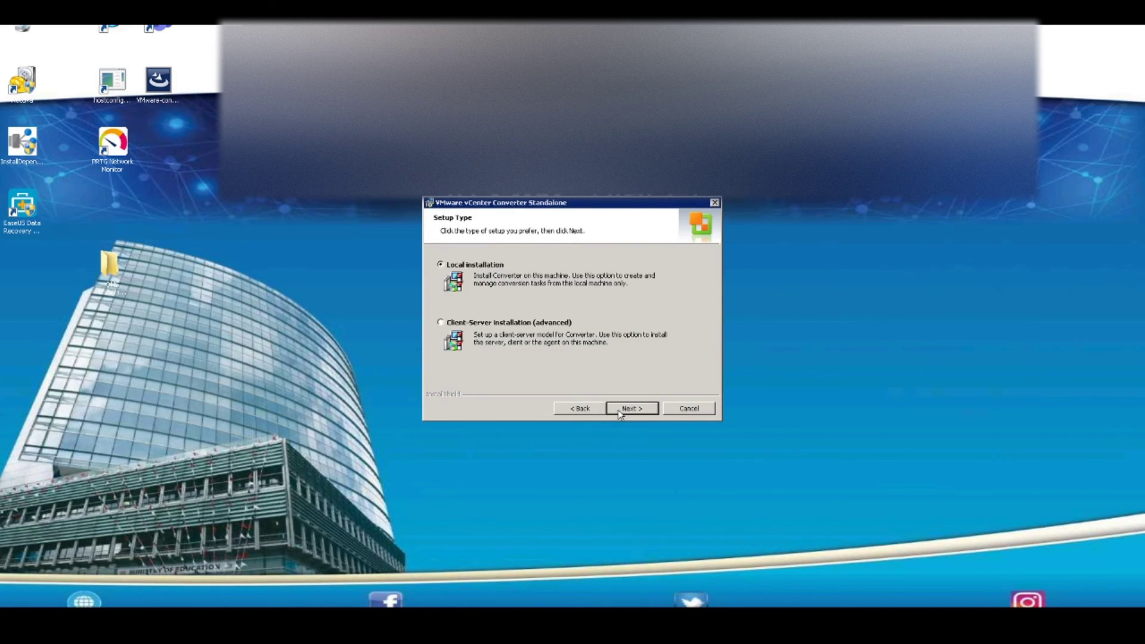
click(620, 412)
click(453, 371)
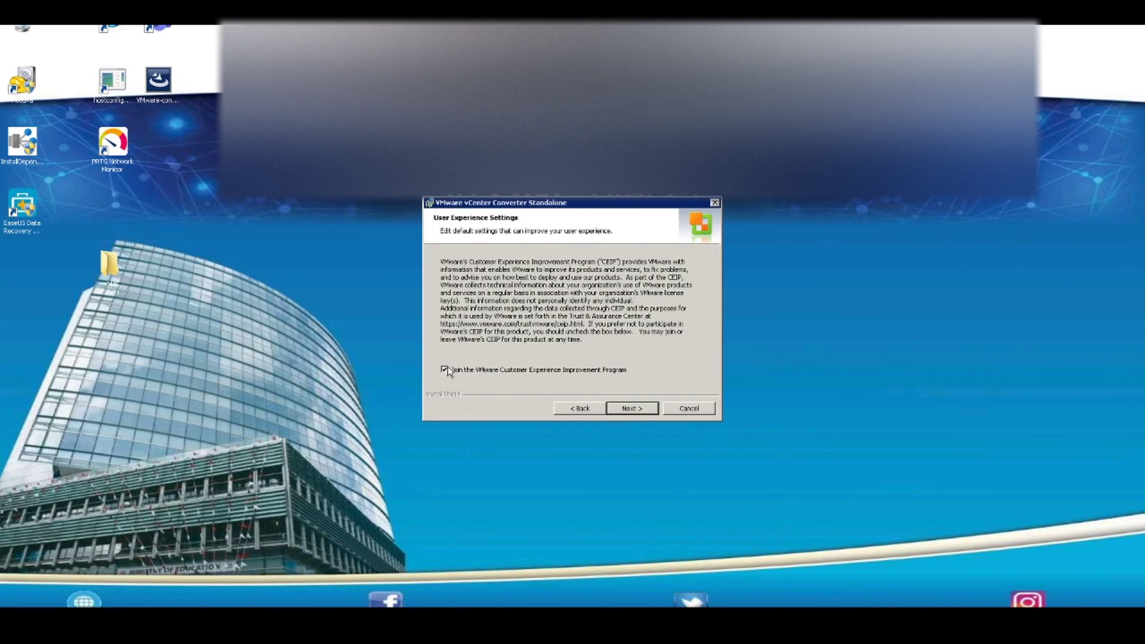
click(621, 408)
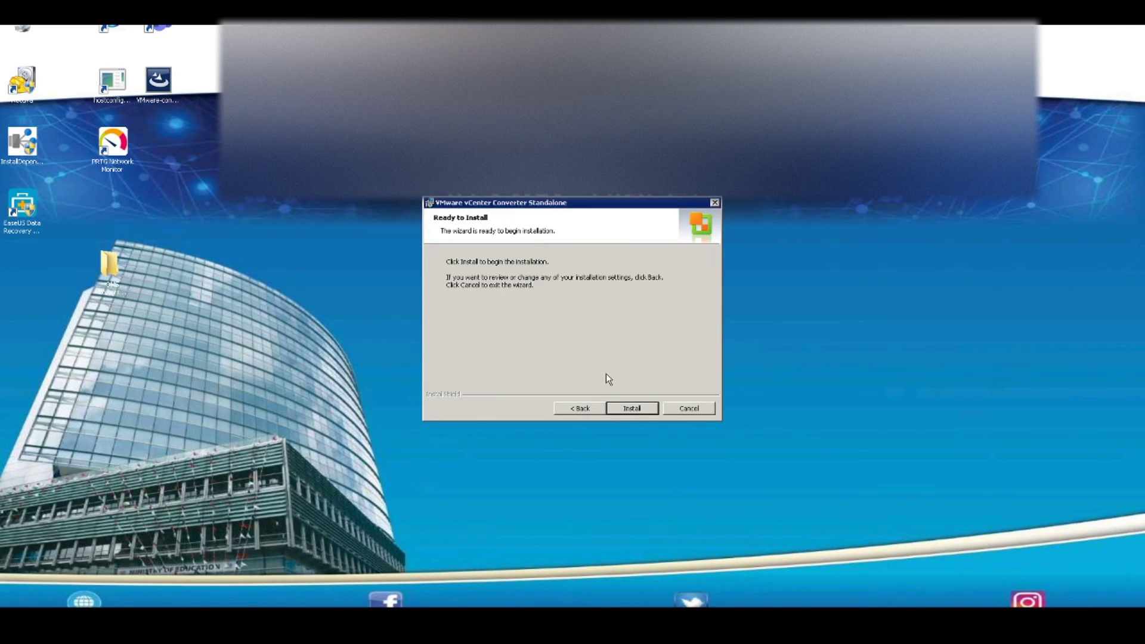
click(632, 410)
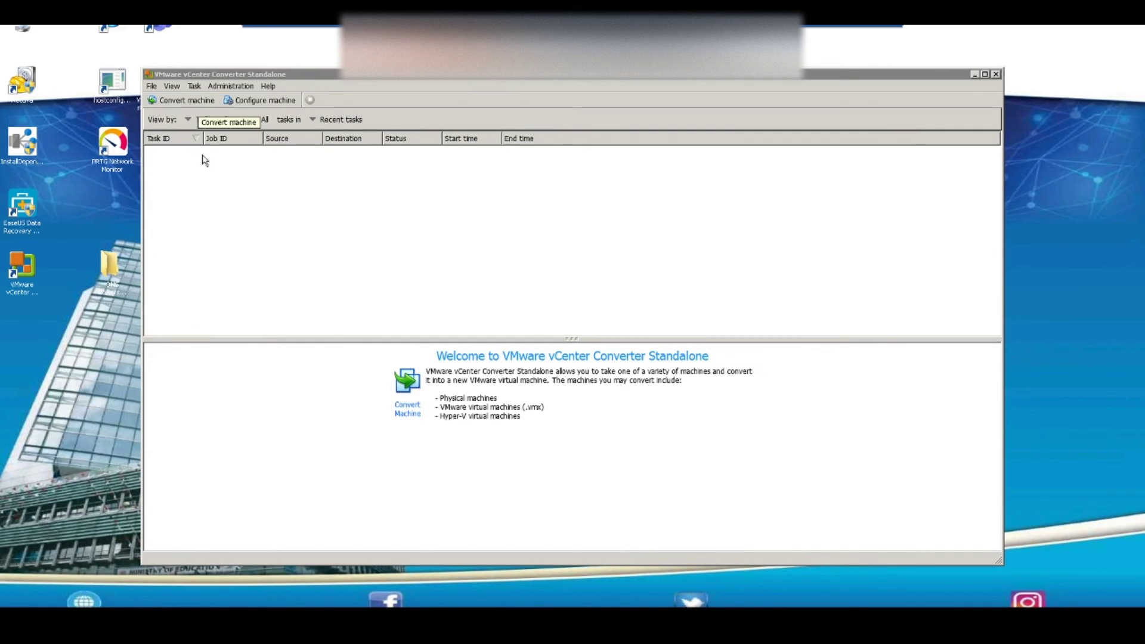
- Start a machine conversion with This local machine as the powered-on source type
click(176, 103)
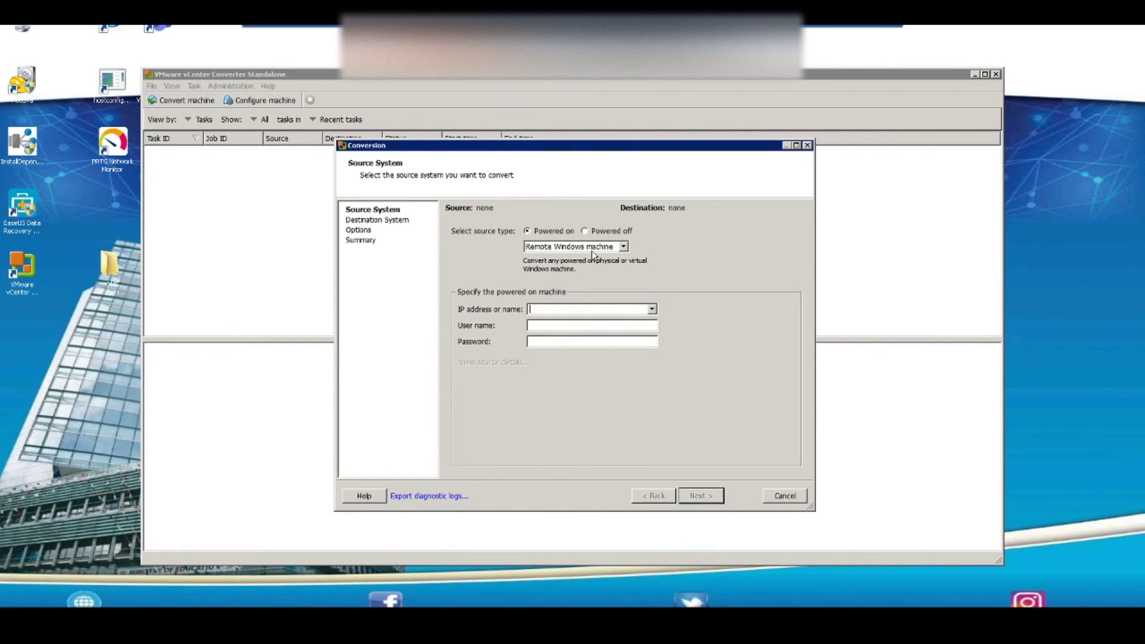
click(623, 248)
click(623, 248)
click(624, 248)
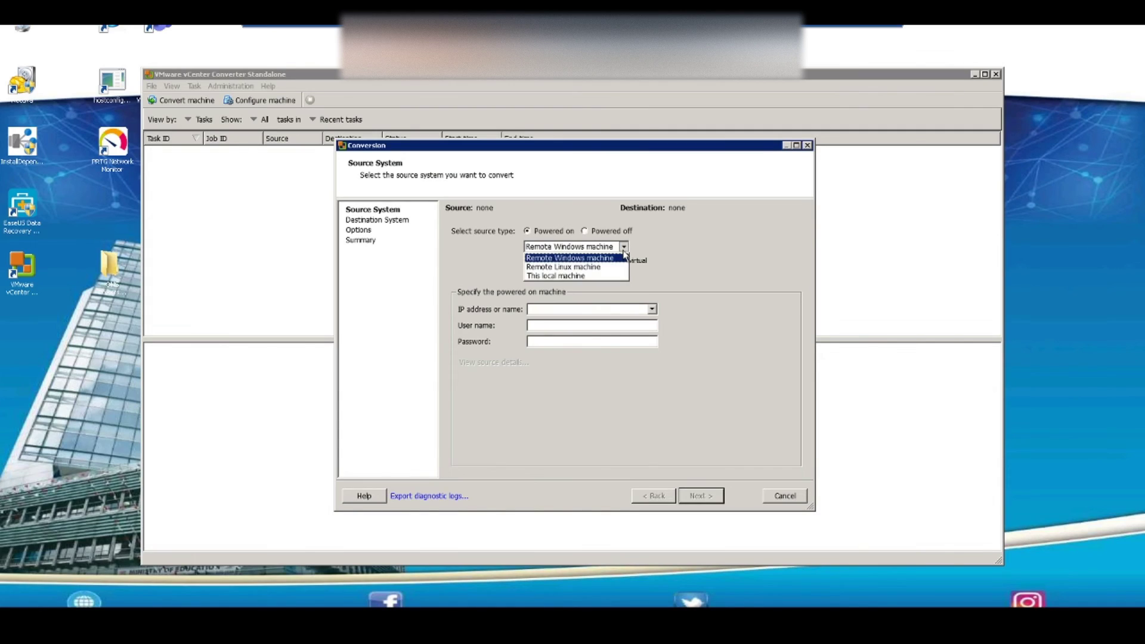
click(581, 276)
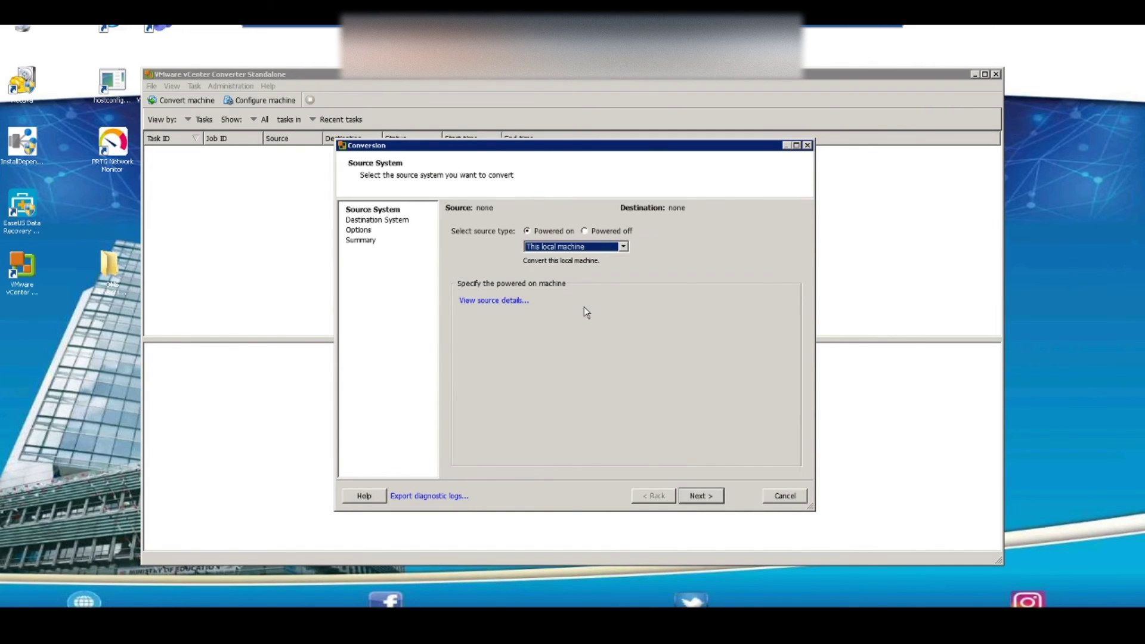
- Review the local machine's source details, including size, vCPUs, RAM and network adapters, and close them
click(497, 303)
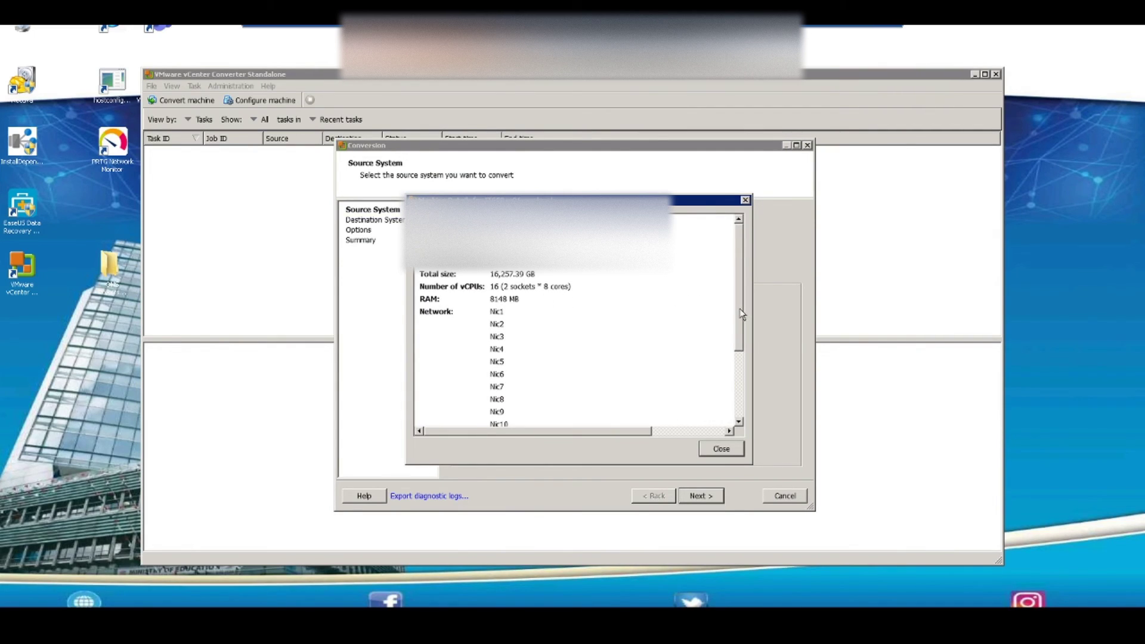
drag(738, 309, 726, 216)
click(745, 200)
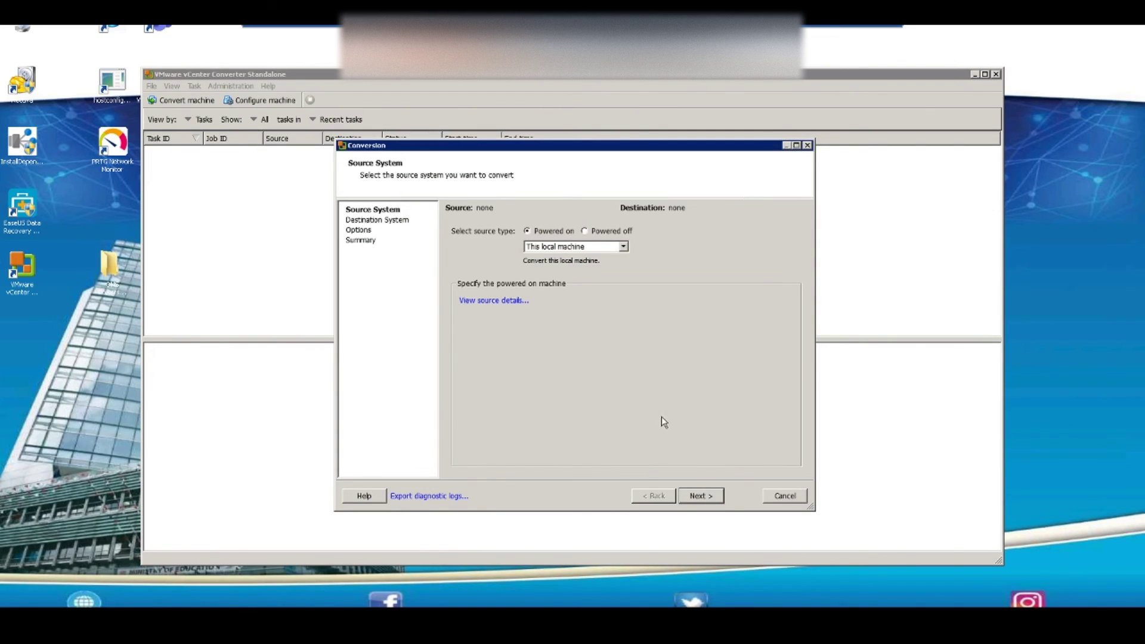
- Connect to a VMware Infrastructure virtual machine destination with the server address, user name and account password, ignoring the certificate warning
click(701, 496)
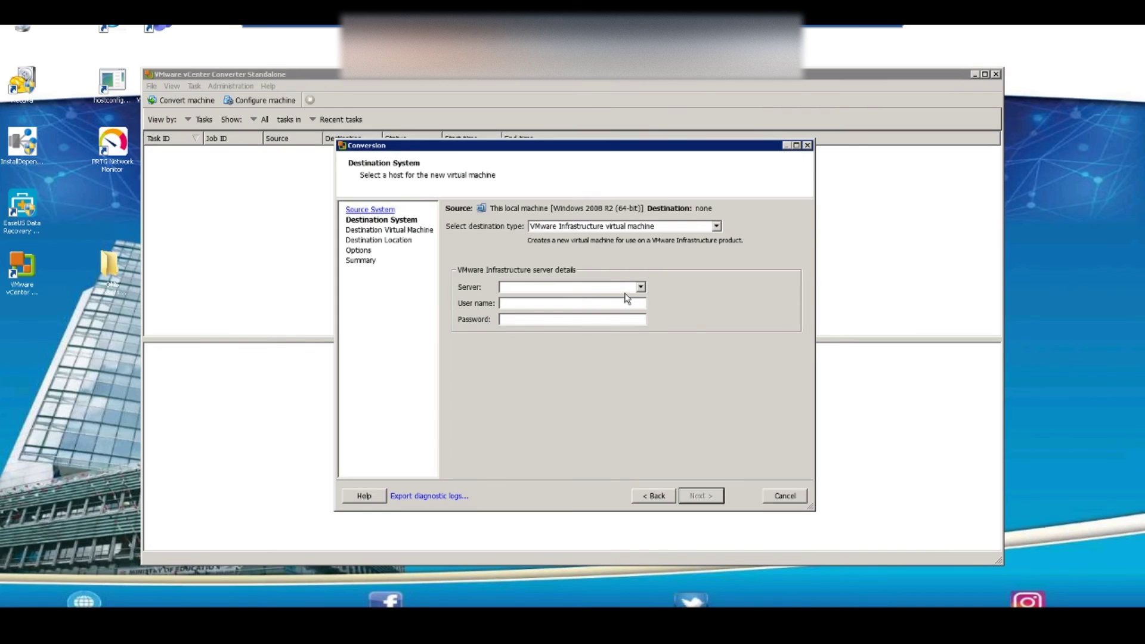
click(716, 228)
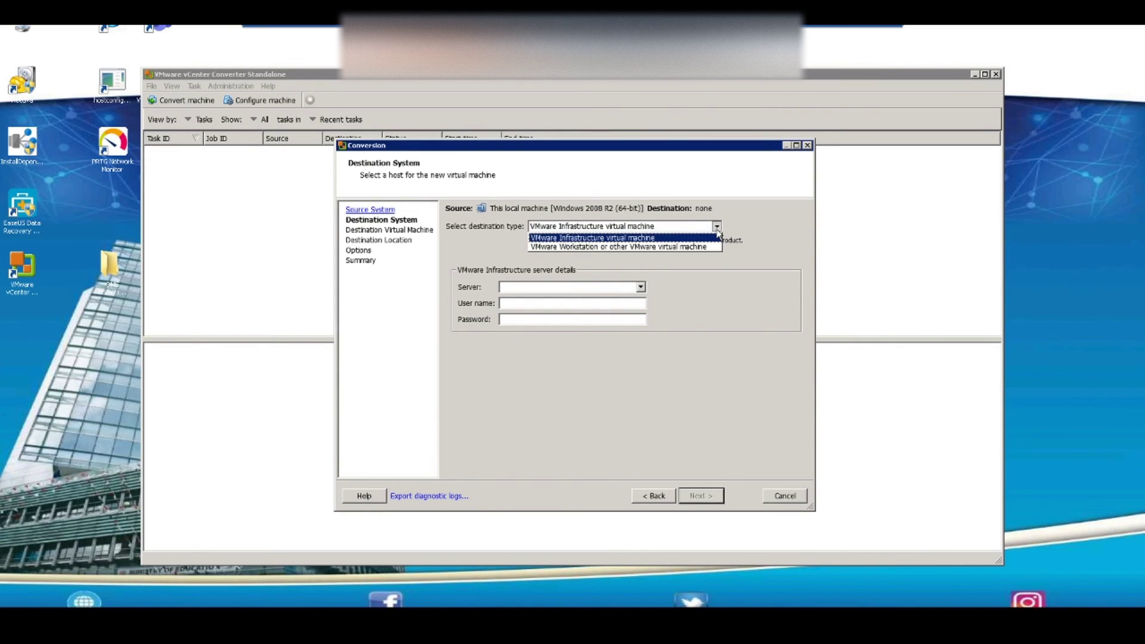
click(718, 232)
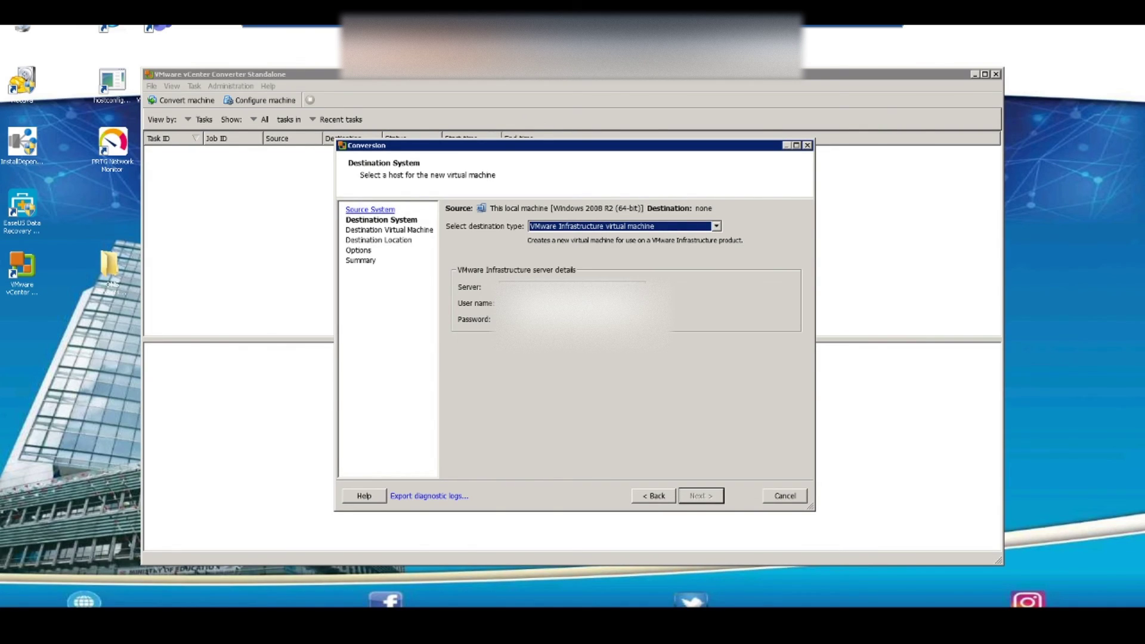
click(537, 287)
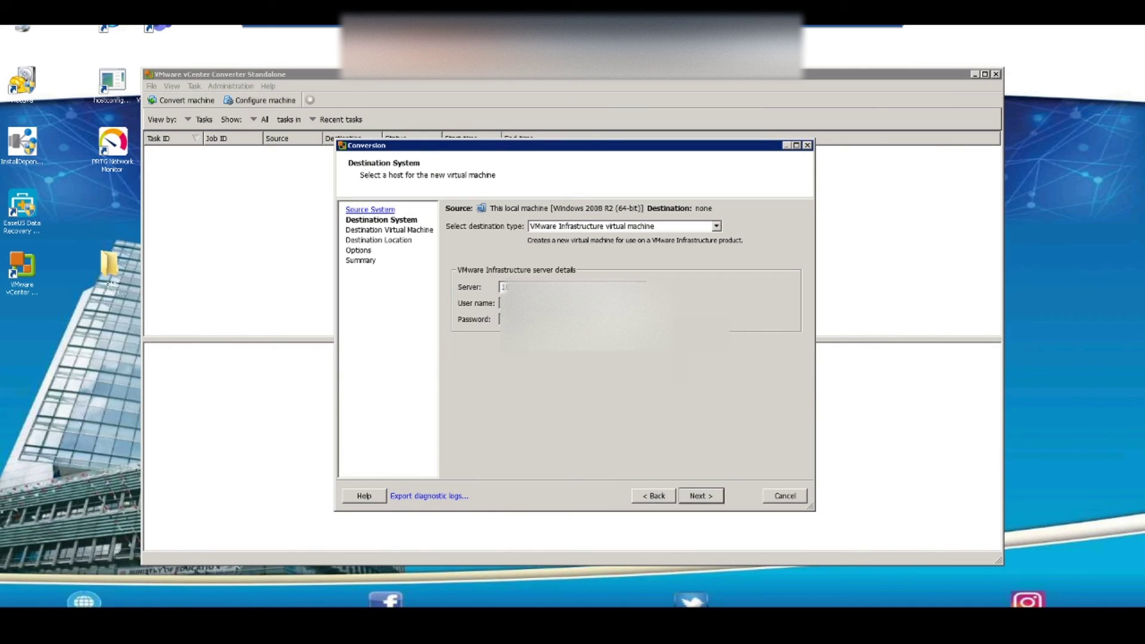
click(707, 496)
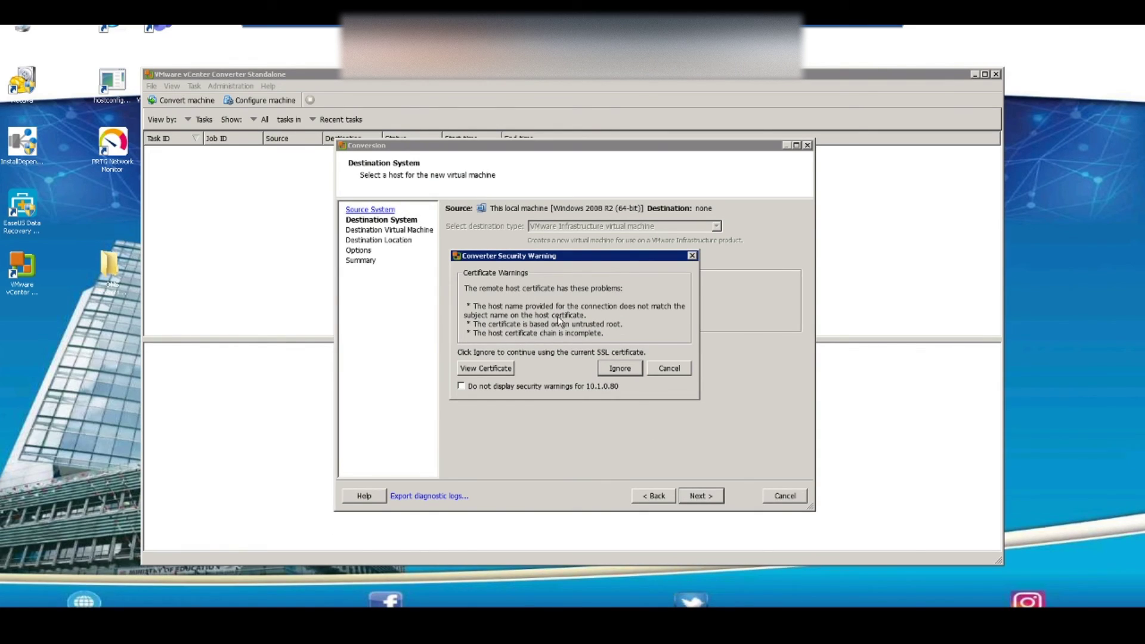
click(623, 374)
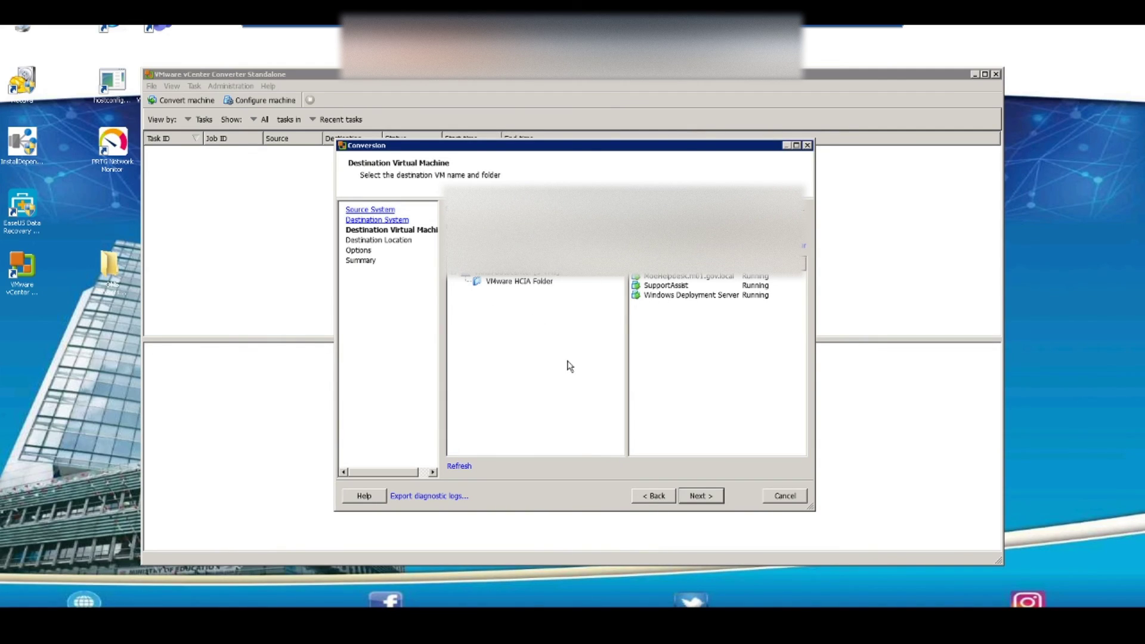
- Accept the destination VM name, folder and location, and keep all source volumes selected in the data-to-copy options
click(704, 495)
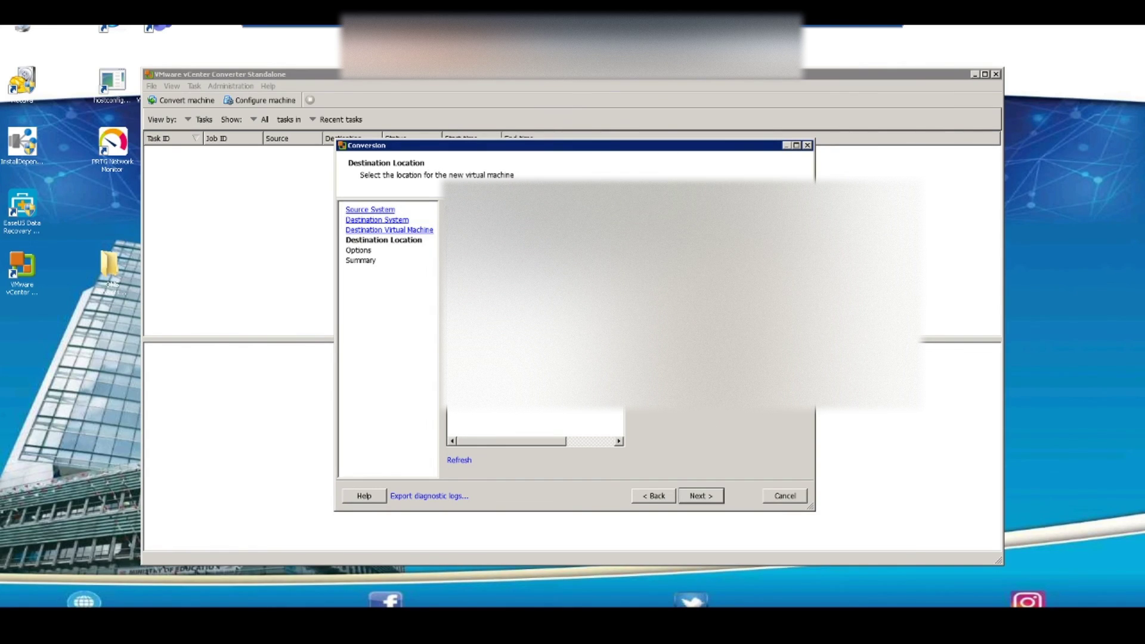
click(702, 495)
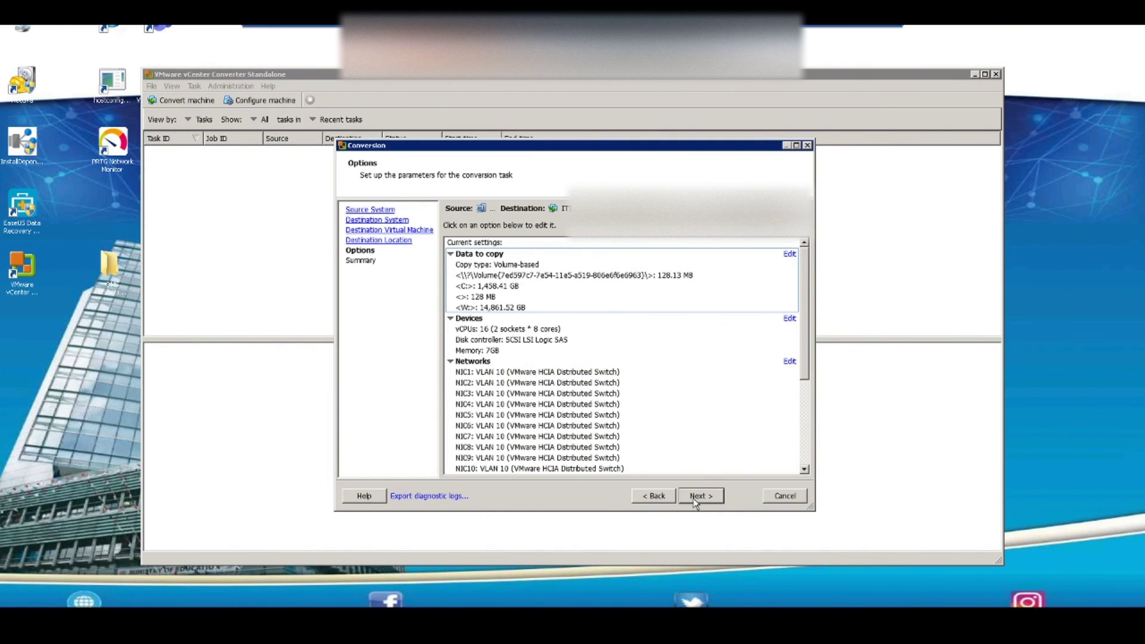
click(643, 297)
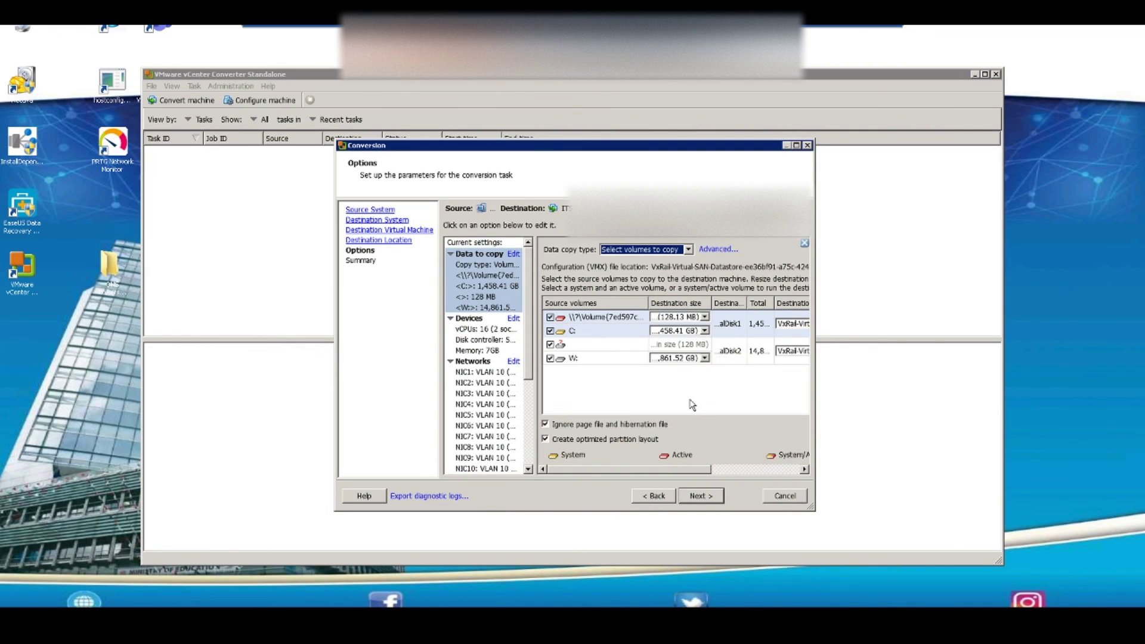
click(699, 496)
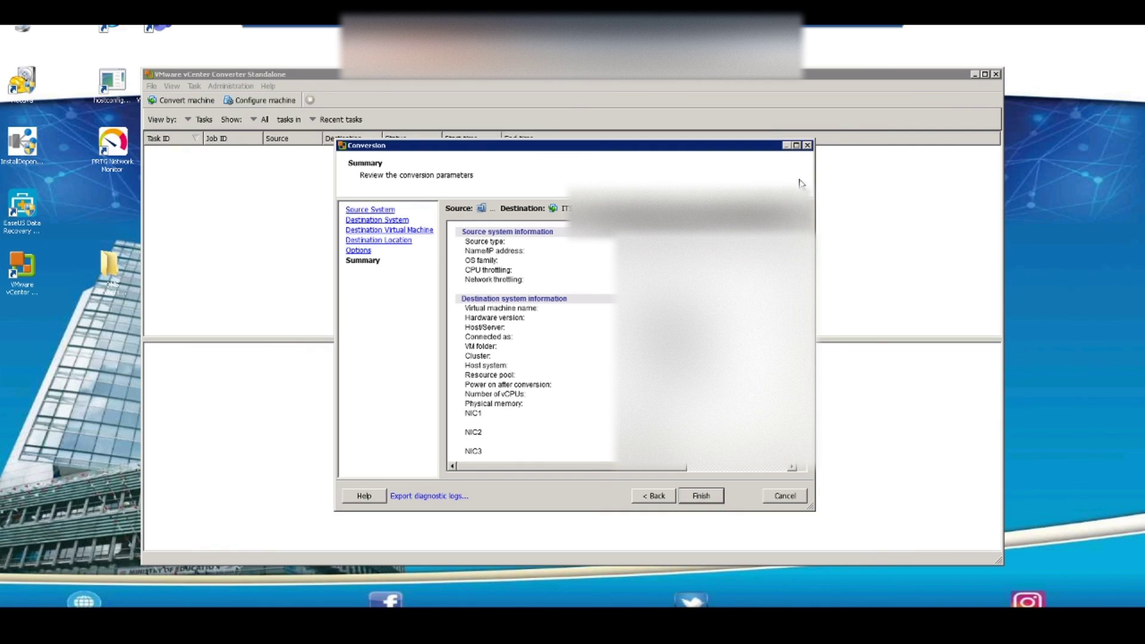
- Review the conversion parameters in the summary and start the conversion task
scroll(534, 343, down, 10)
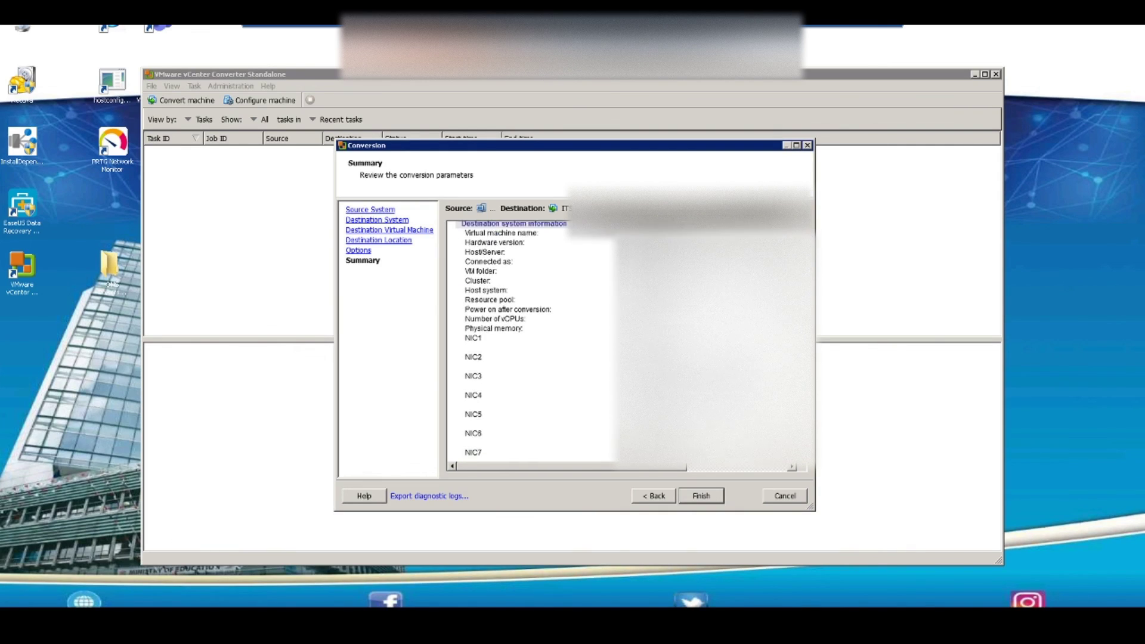
scroll(534, 343, up, 10)
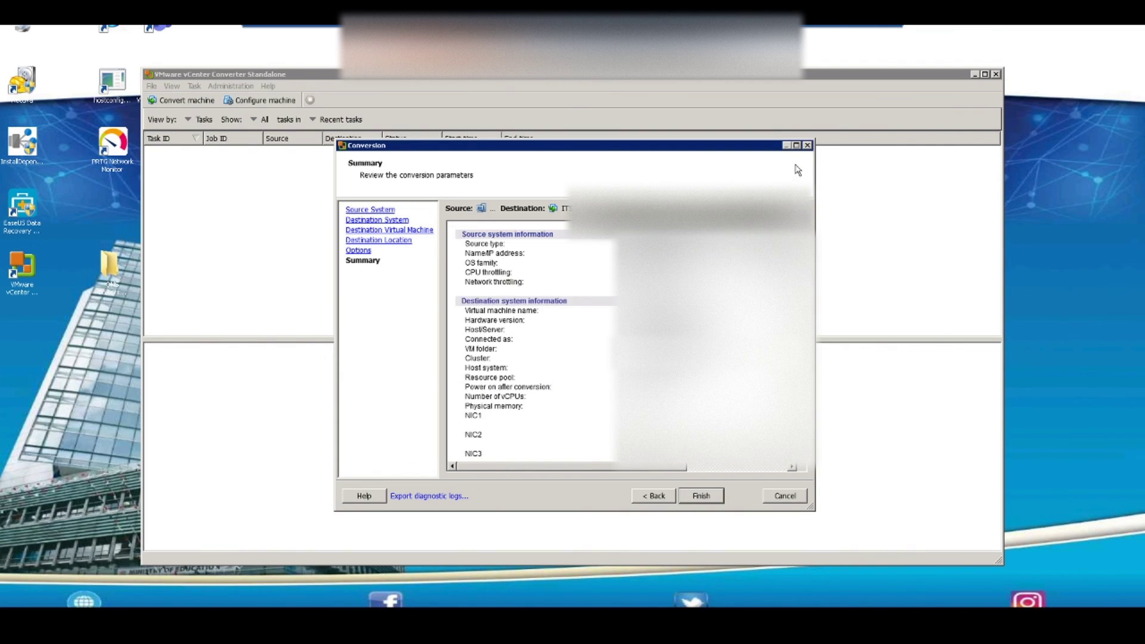
click(711, 498)
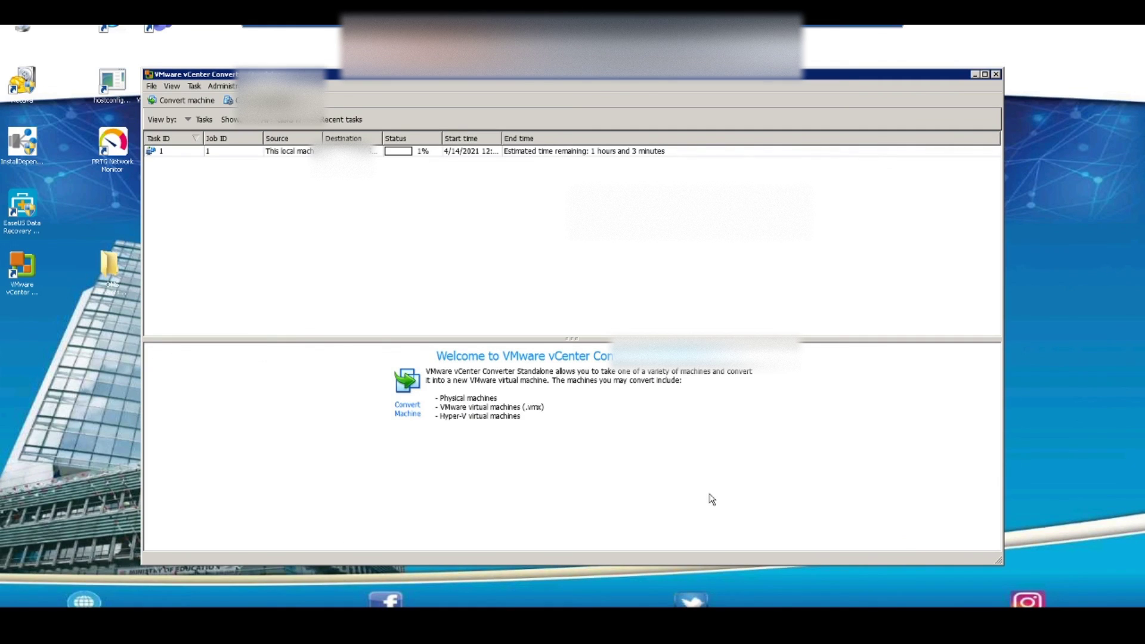
- Maximize the converter window and examine the conversion task's summary, progress and log highlights
key(super+Up)
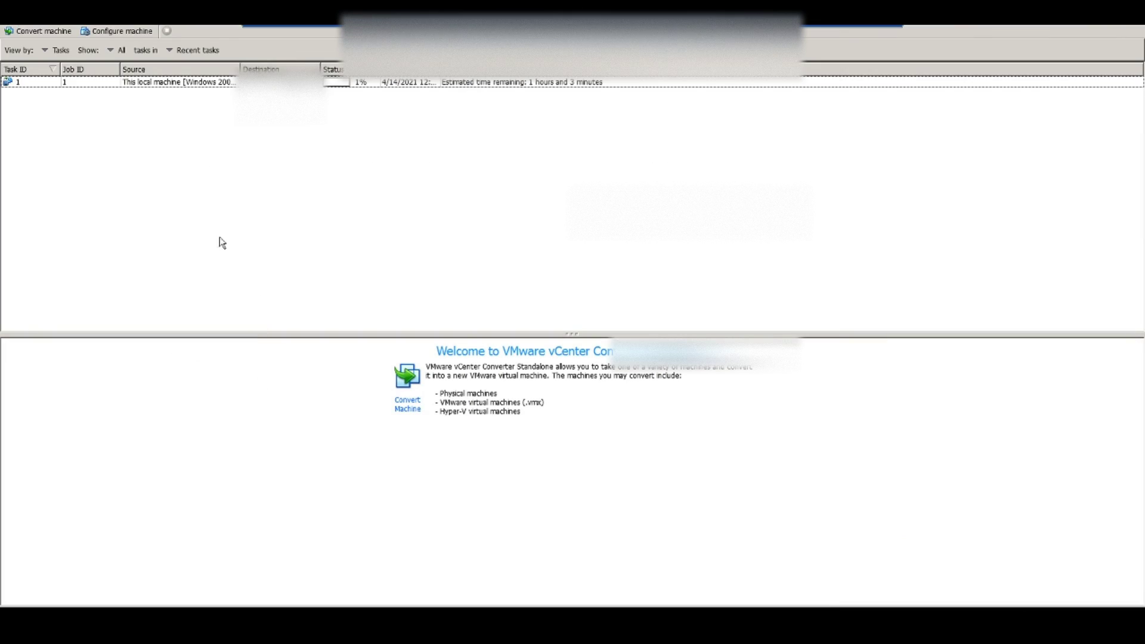
click(160, 83)
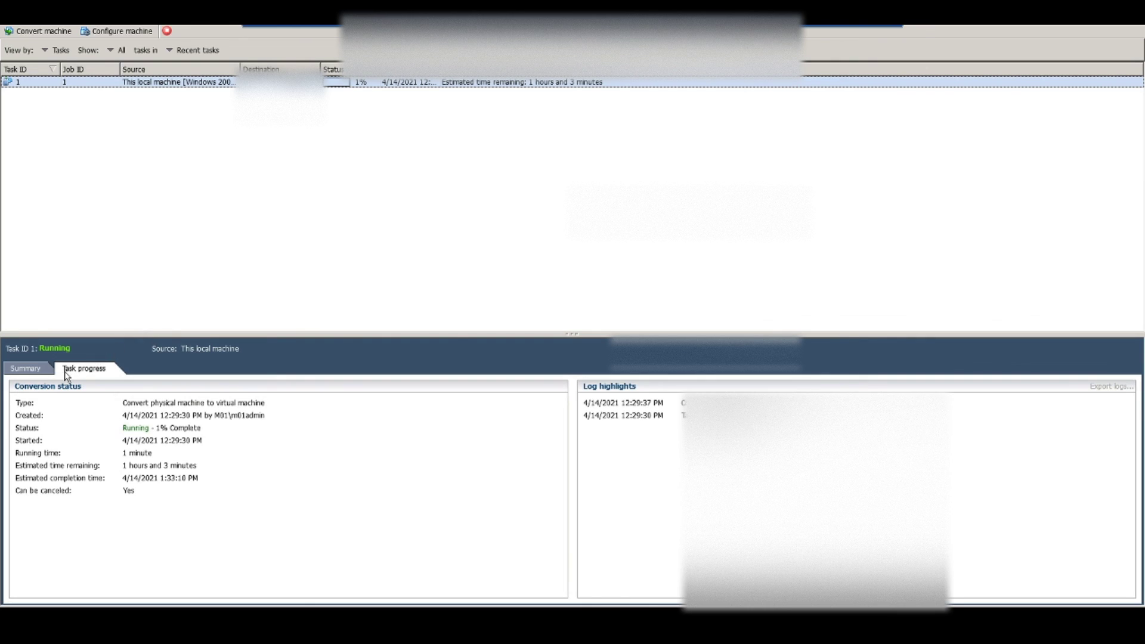
click(43, 371)
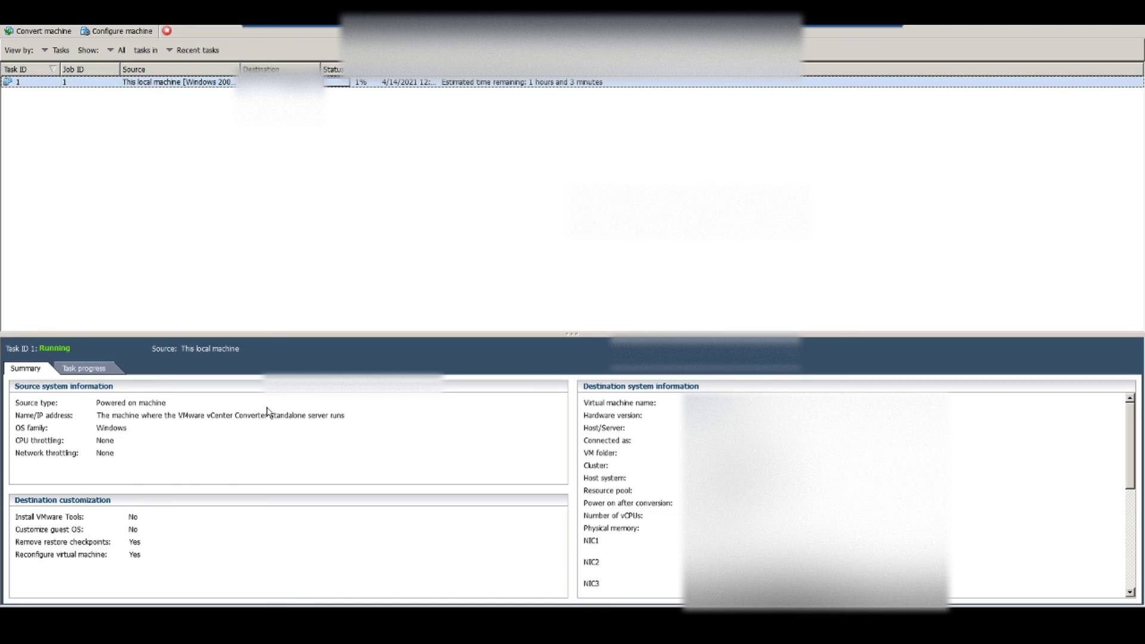
click(89, 373)
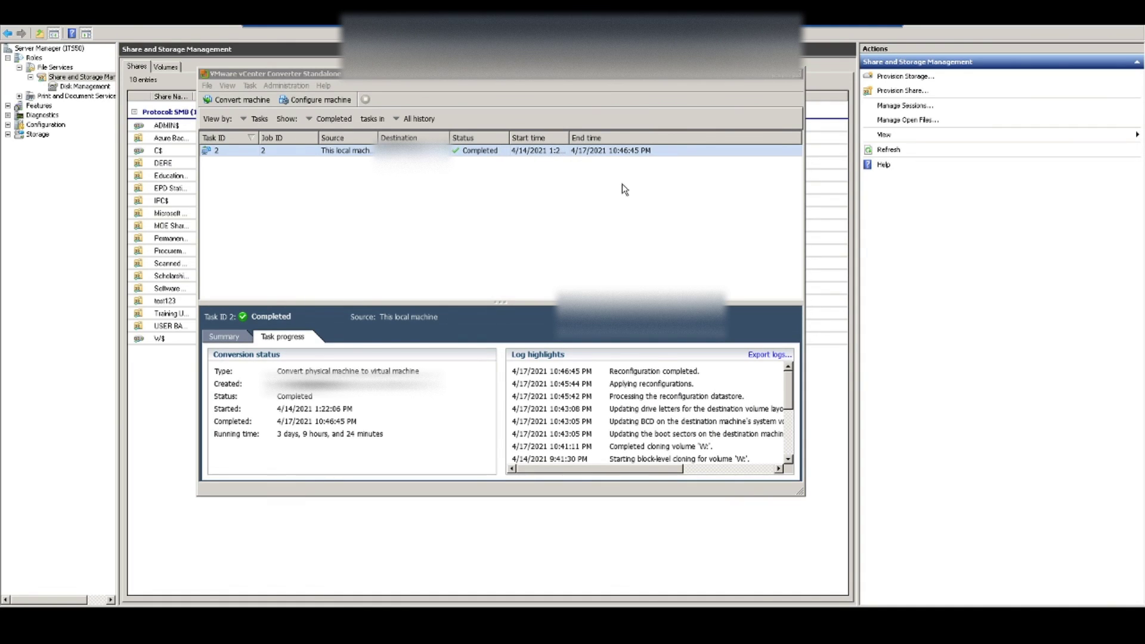
click(674, 438)
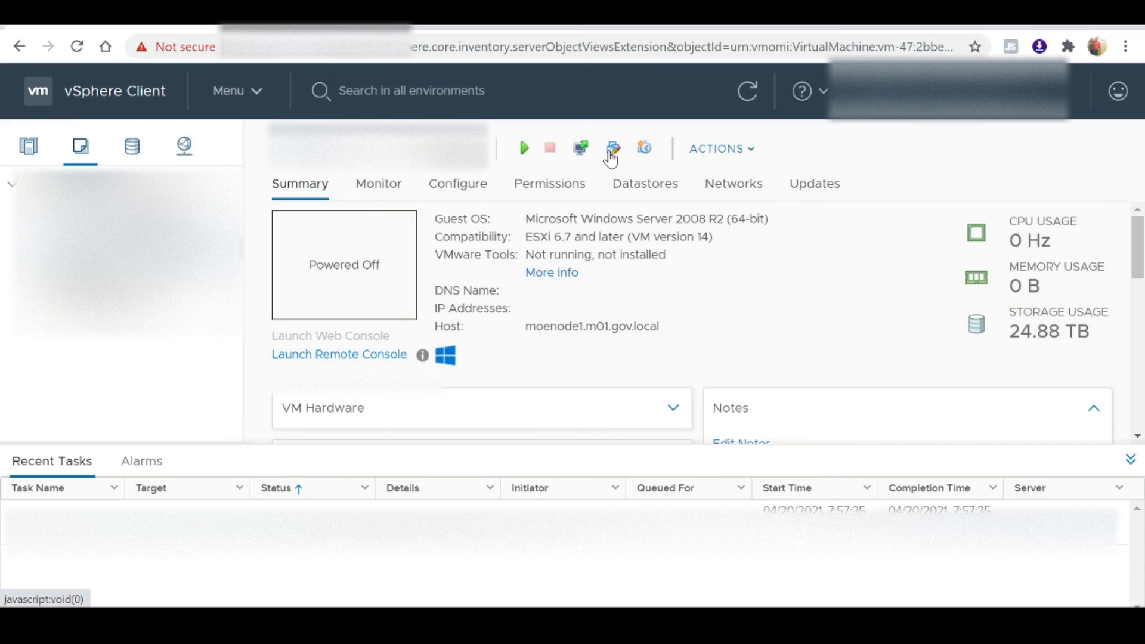
- Review the converted virtual machine's hardware settings in the vSphere Client and power the machine on
click(611, 159)
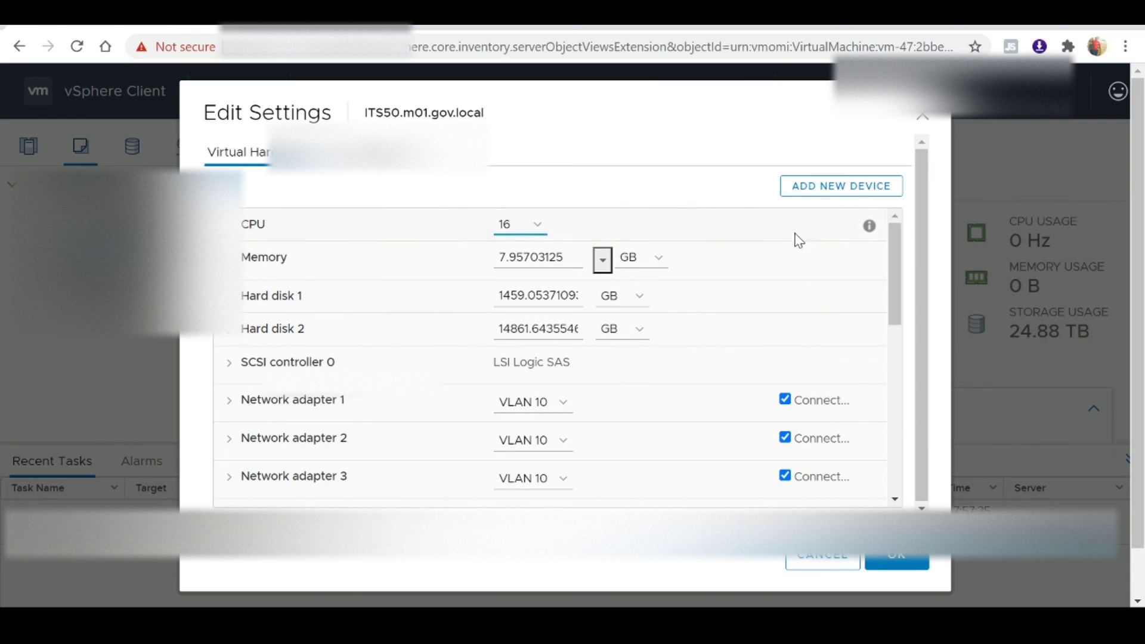
drag(895, 274, 903, 128)
click(920, 122)
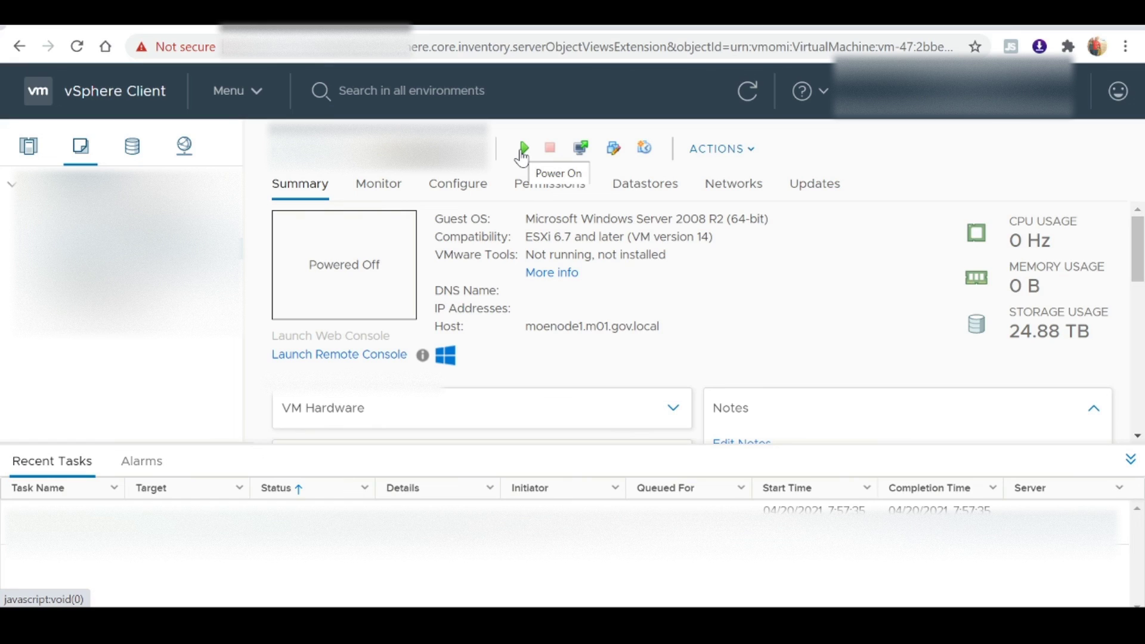
click(521, 152)
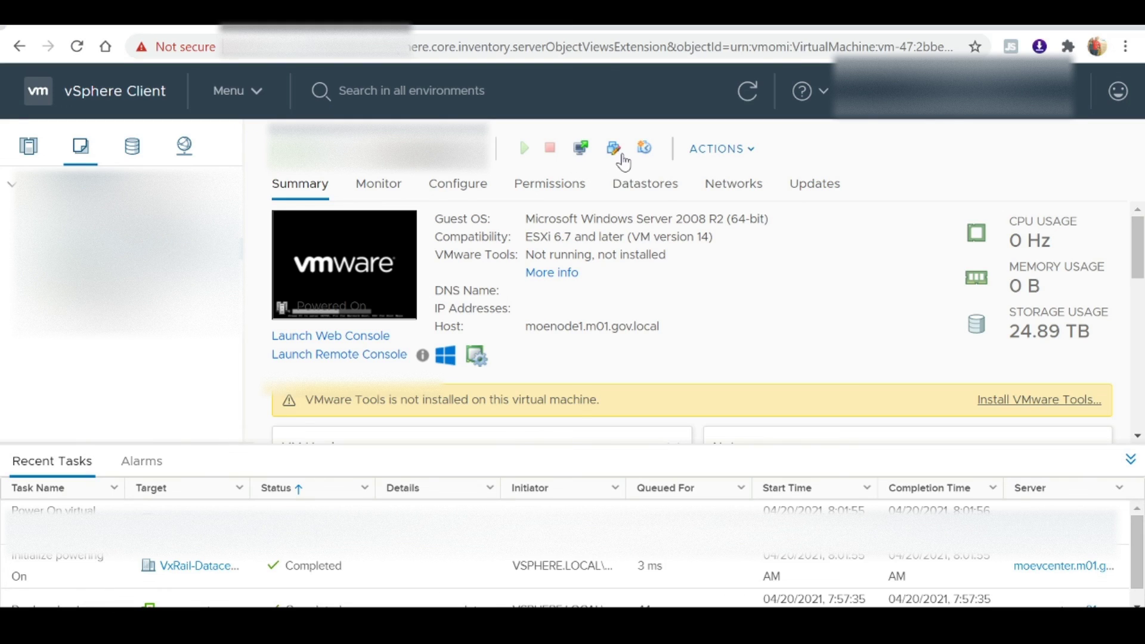
- Launch the converted virtual machine's web console and briefly view it in full screen before returning to the normal view
click(580, 152)
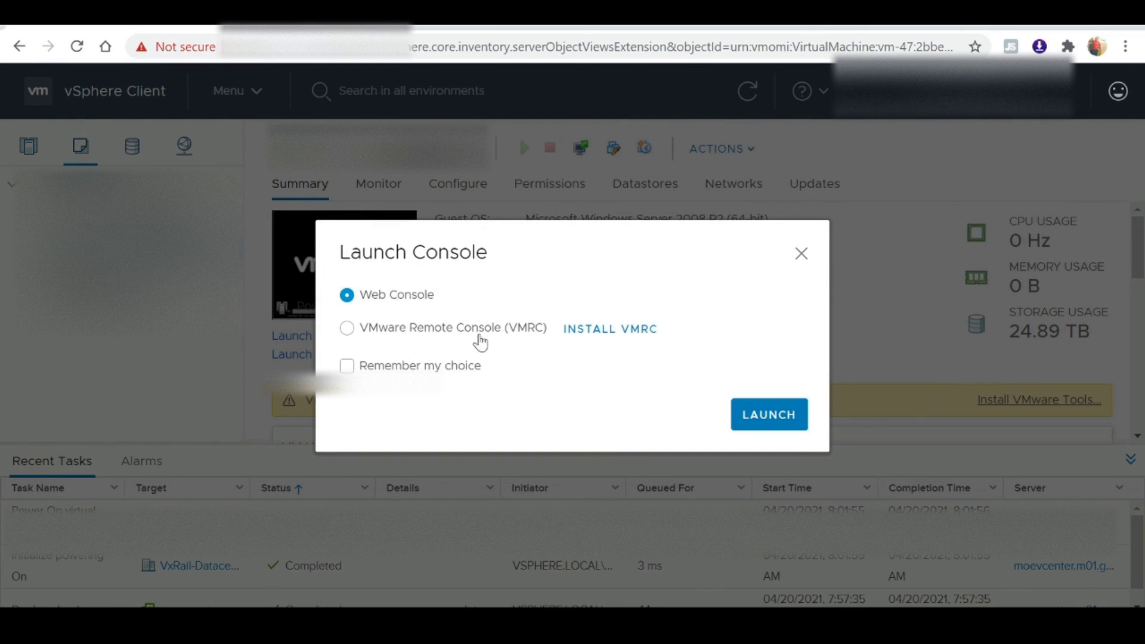
click(757, 418)
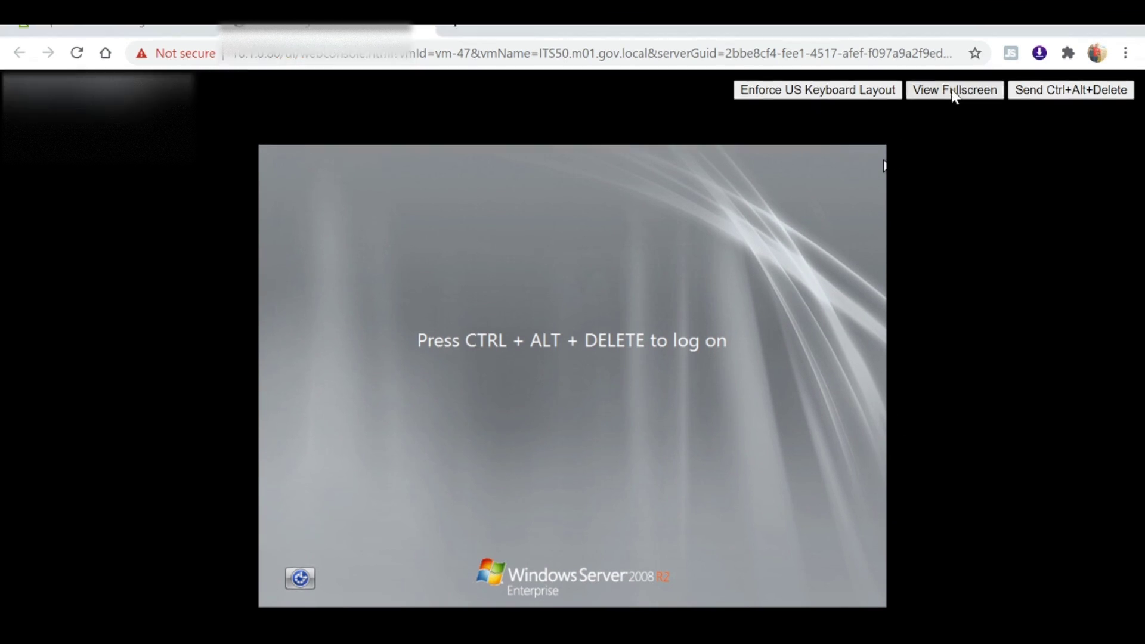
click(953, 95)
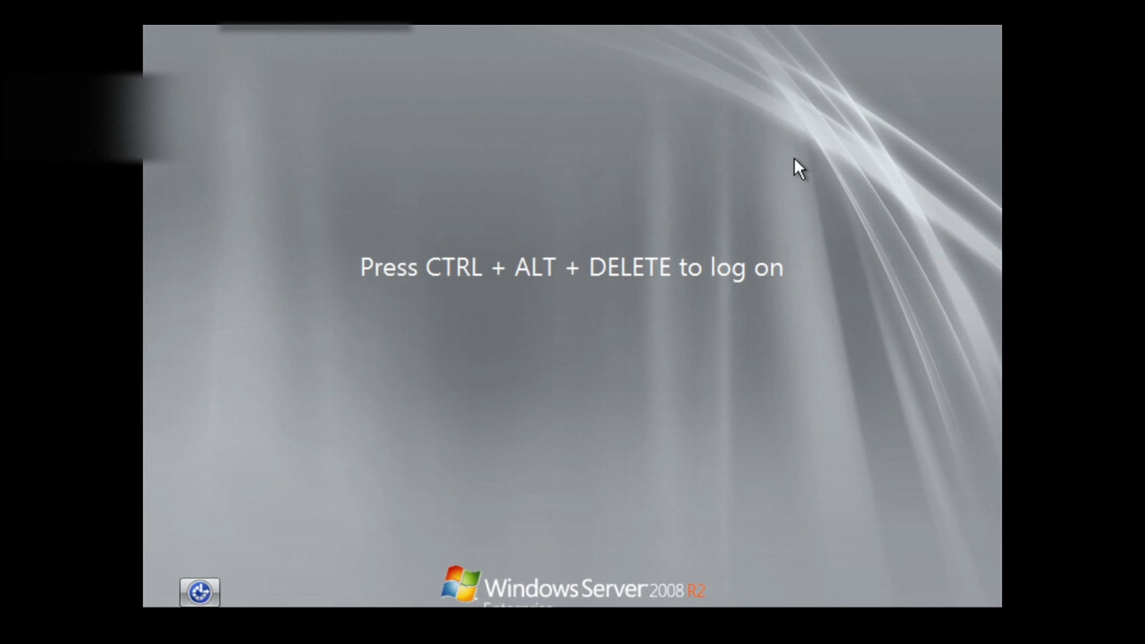
key(Escape)
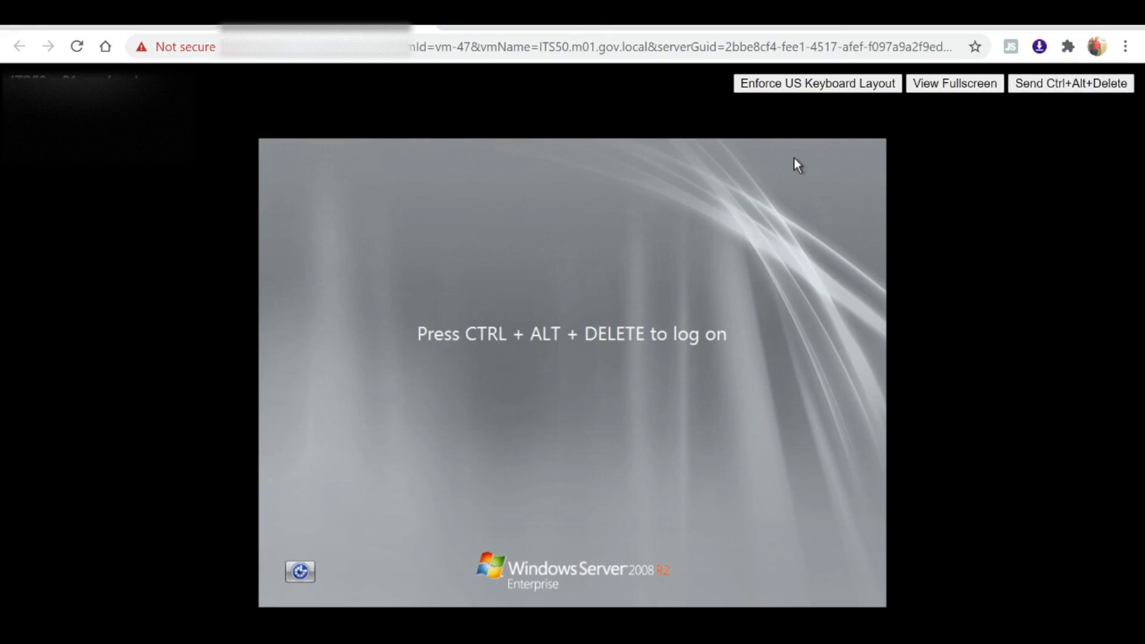
- Send the secure attention sequence to the guest, accept the security notice and activate the user name field on the logon form
click(1039, 89)
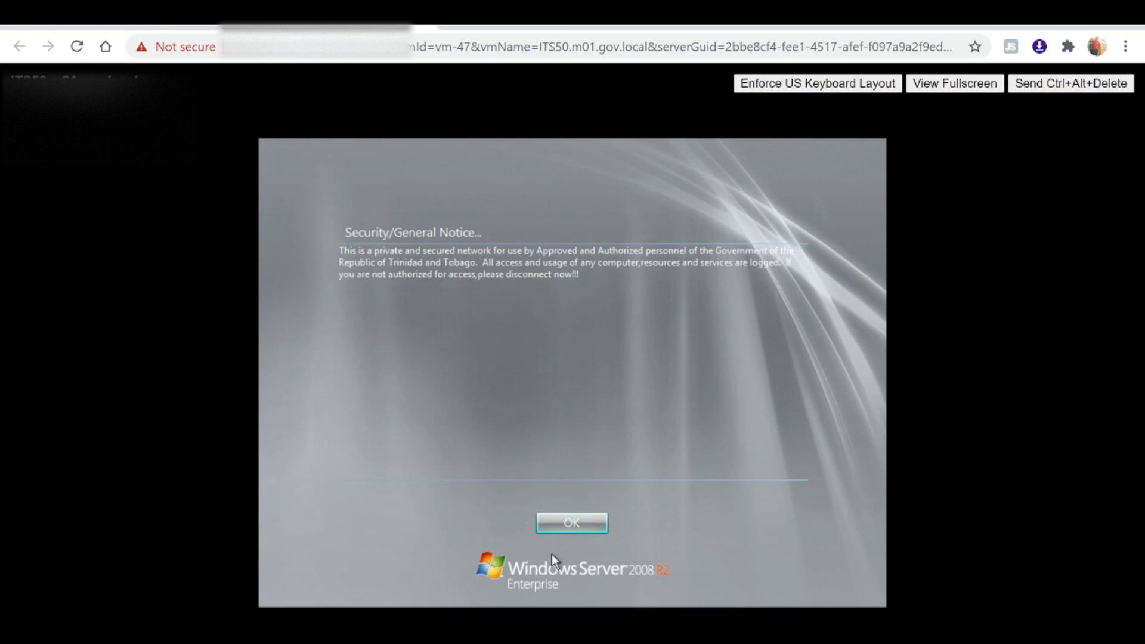
click(574, 524)
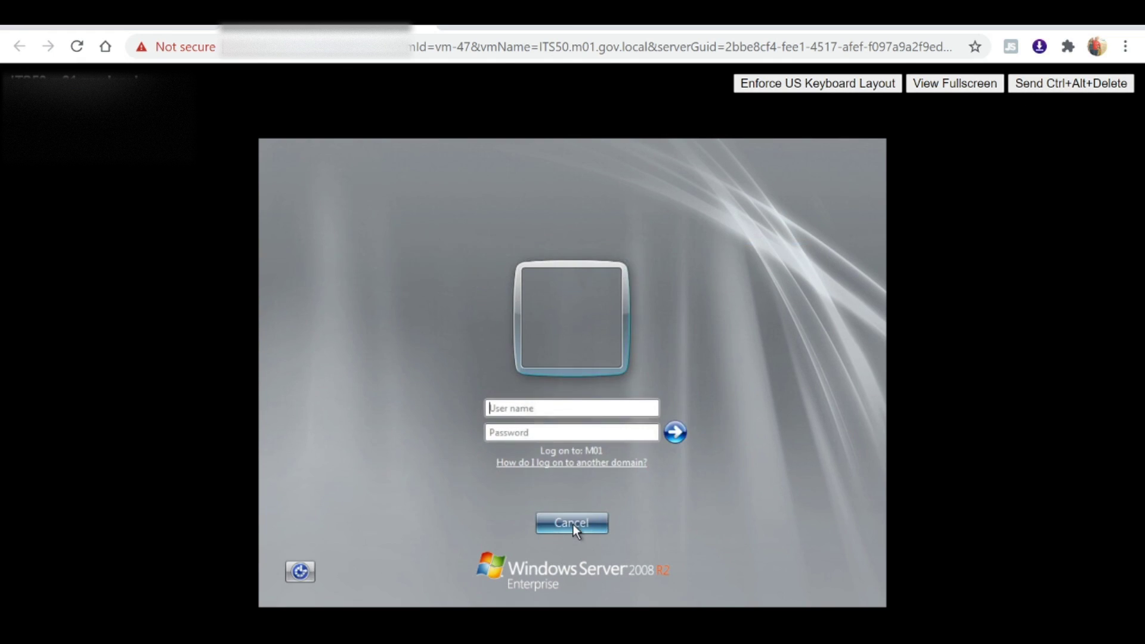
click(522, 408)
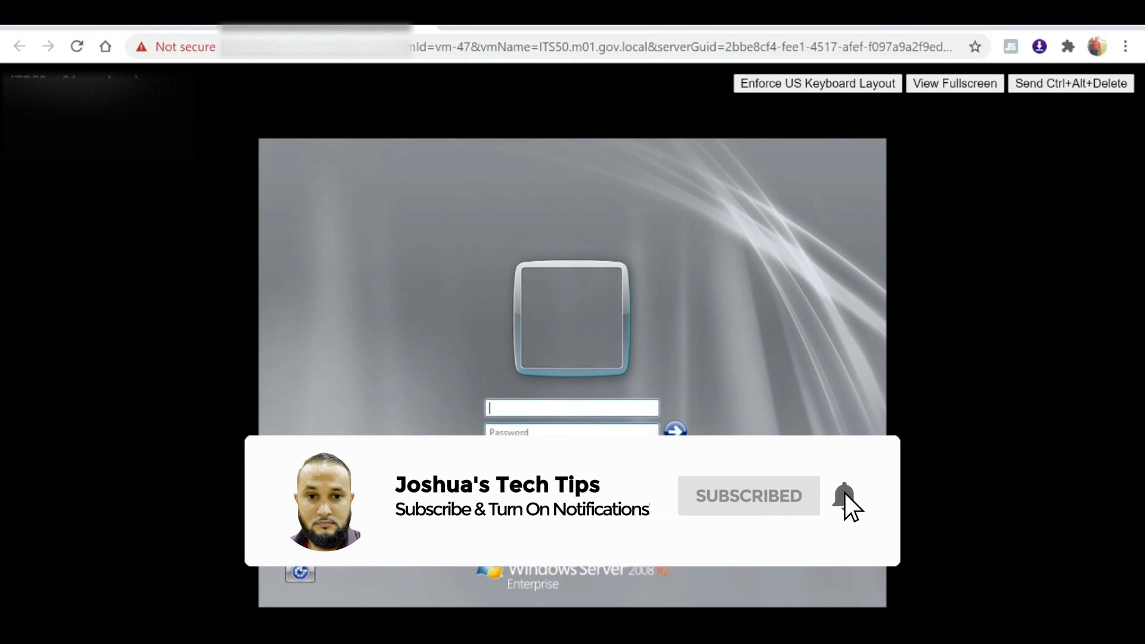